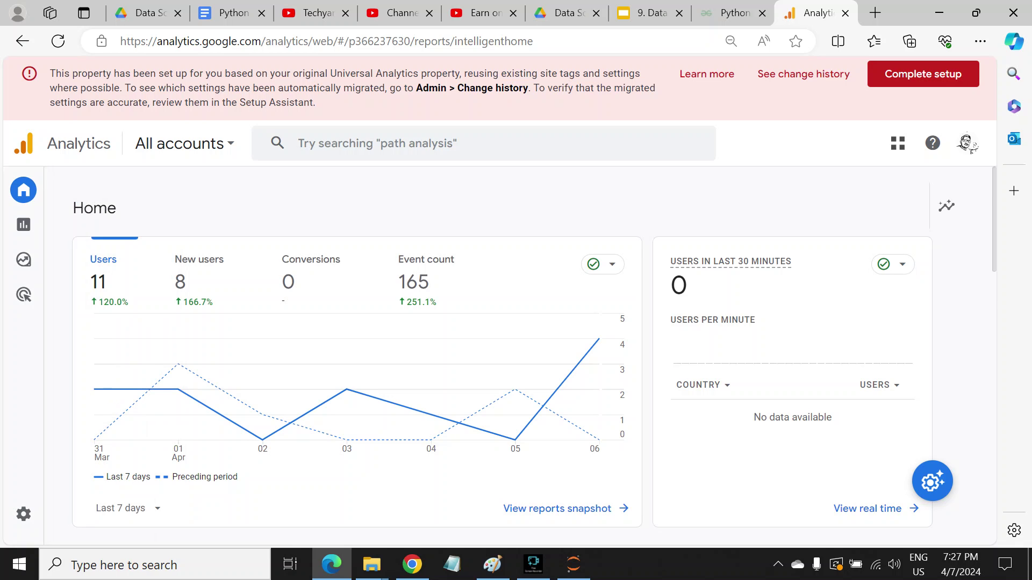
pyautogui.scroll(-2, 516, 355)
pyautogui.scroll(2, 516, 354)
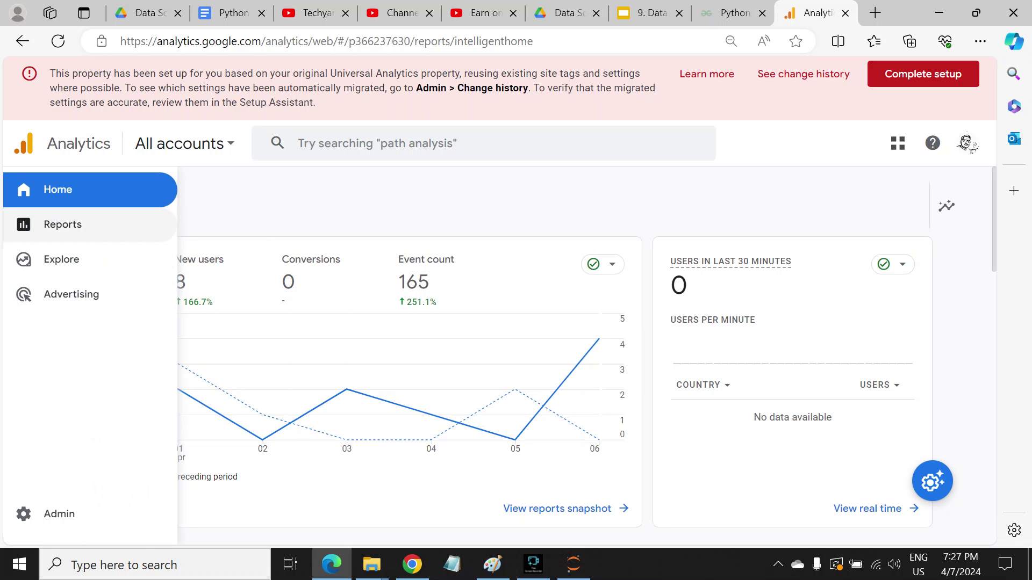
# Step: Go to the Admin page to view the account details, access management and data streams
pyautogui.click(59, 514)
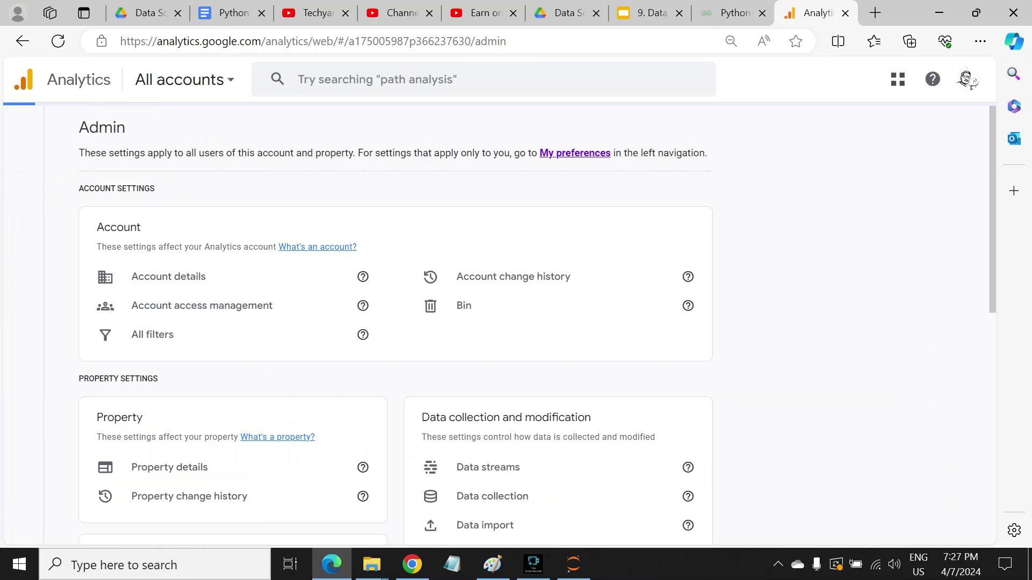
pyautogui.scroll(-1, 581, 355)
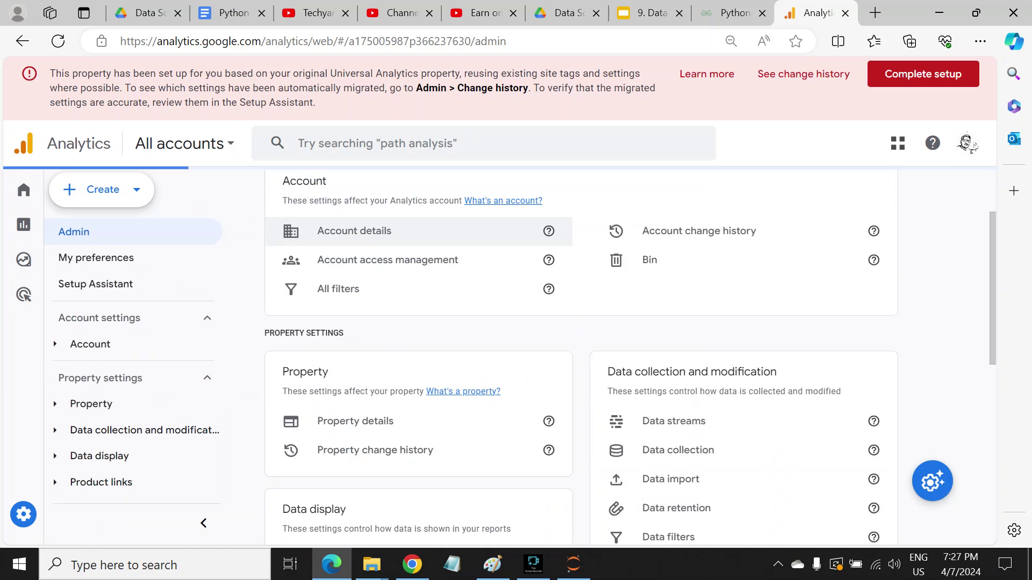
pyautogui.scroll(-2, 581, 355)
pyautogui.scroll(-3, 581, 355)
pyautogui.scroll(3, 420, 399)
pyautogui.scroll(3, 419, 399)
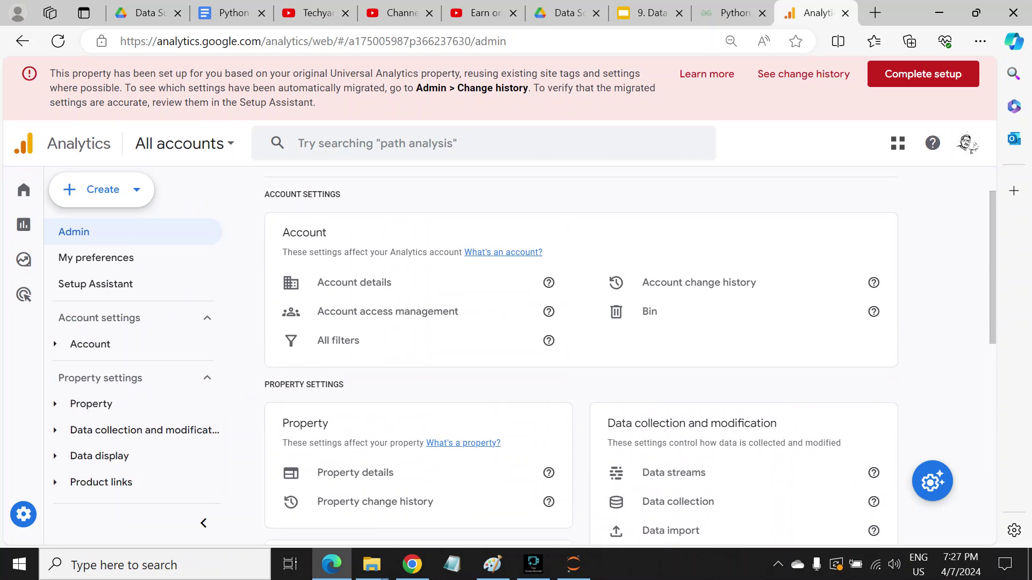
pyautogui.scroll(1, 419, 398)
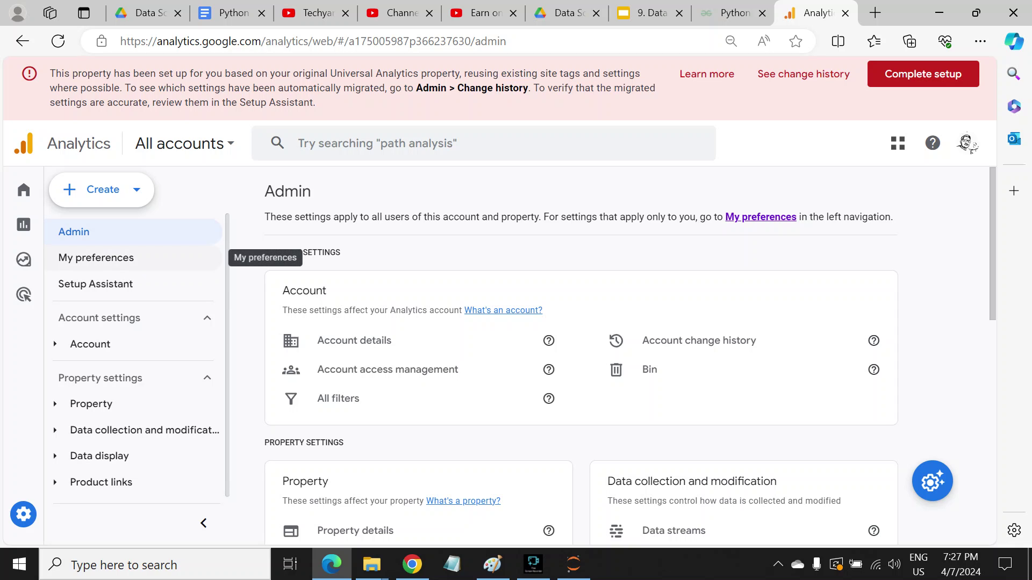
# Step: Browse the Language list in My preferences, leaving it at English (United Kingdom)
pyautogui.click(97, 258)
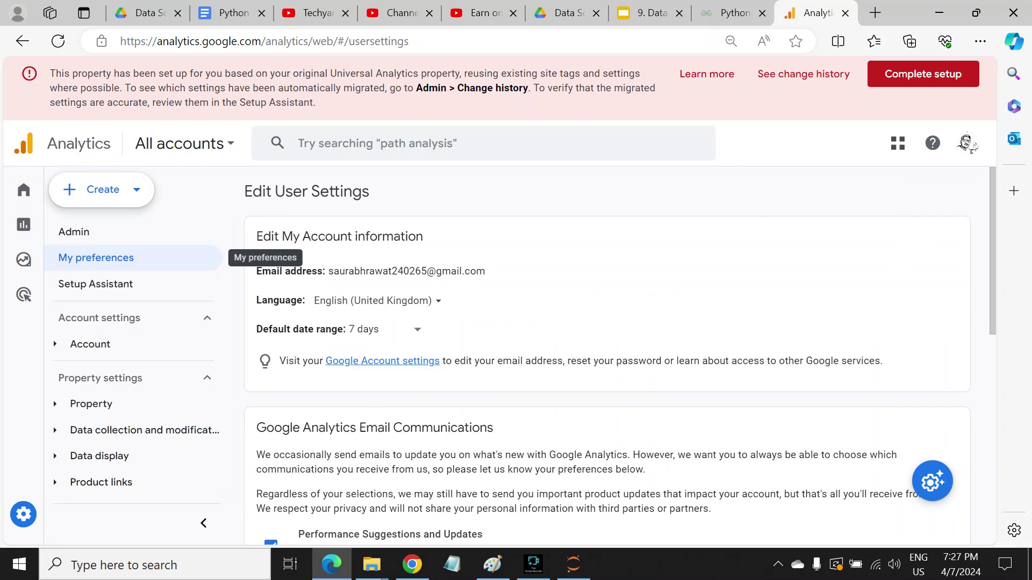
pyautogui.scroll(-1, 613, 355)
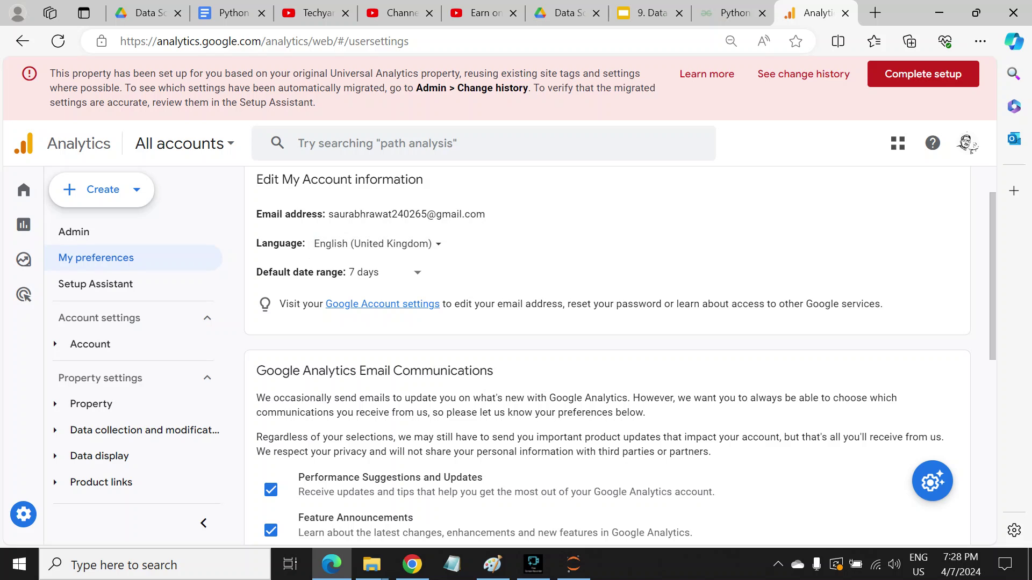
pyautogui.scroll(-1, 613, 355)
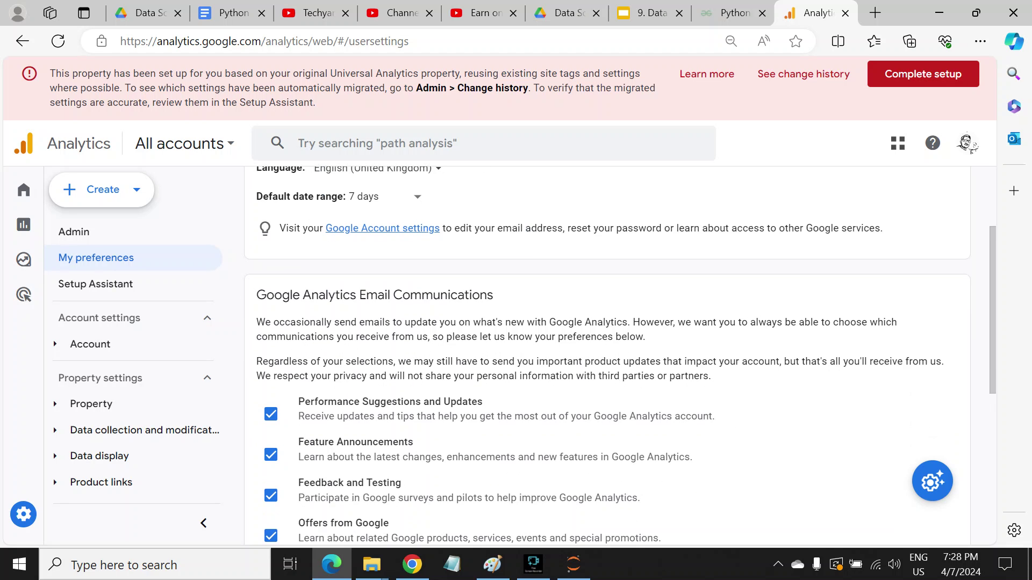
pyautogui.scroll(2, 379, 300)
pyautogui.click(379, 300)
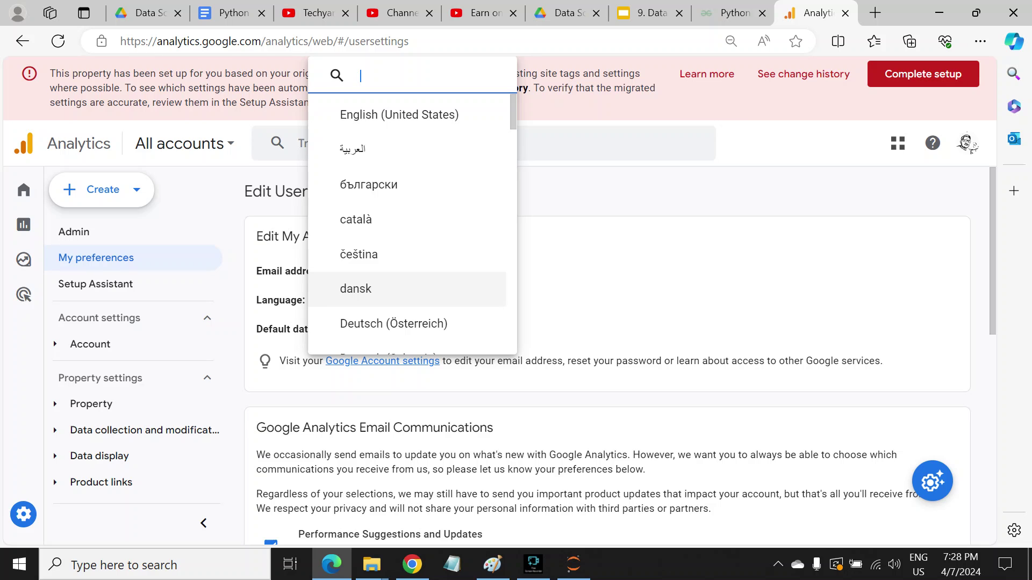
pyautogui.scroll(-2, 404, 241)
pyautogui.scroll(1, 404, 243)
pyautogui.press('Escape')
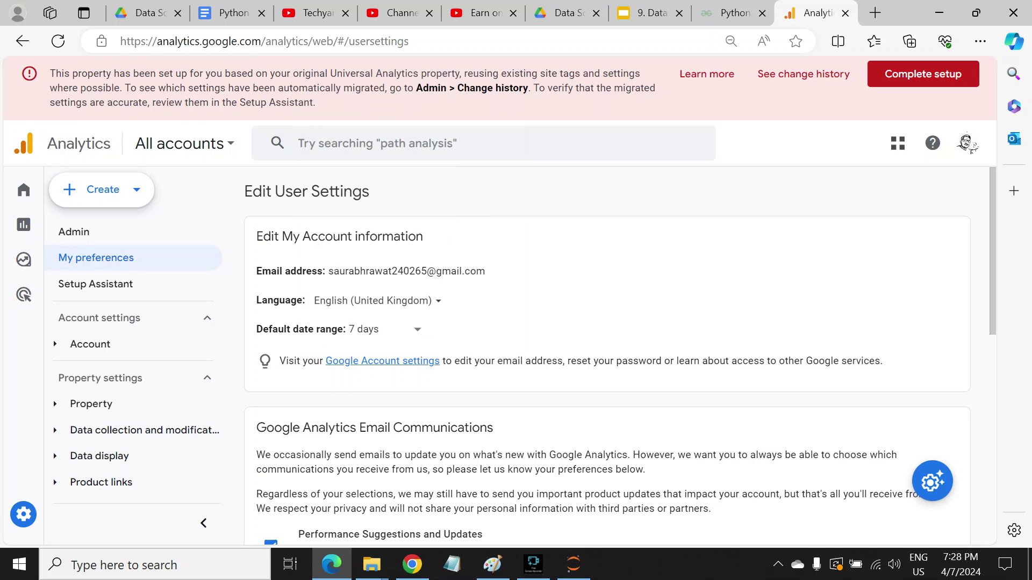
# Step: Go to Property details to see the News category, India time zone and US Dollar currency
pyautogui.click(121, 403)
pyautogui.scroll(-1, 122, 407)
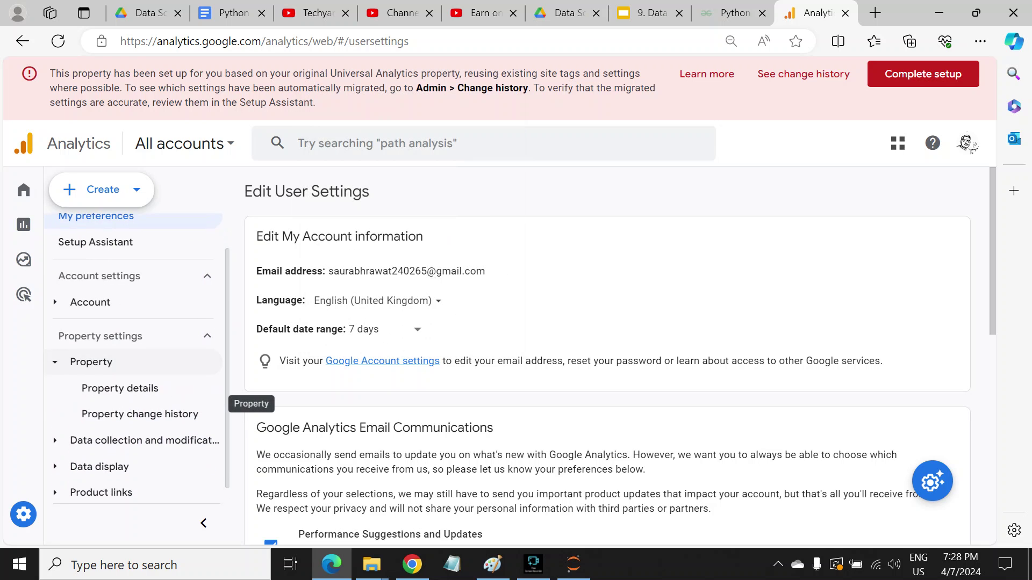
pyautogui.click(120, 388)
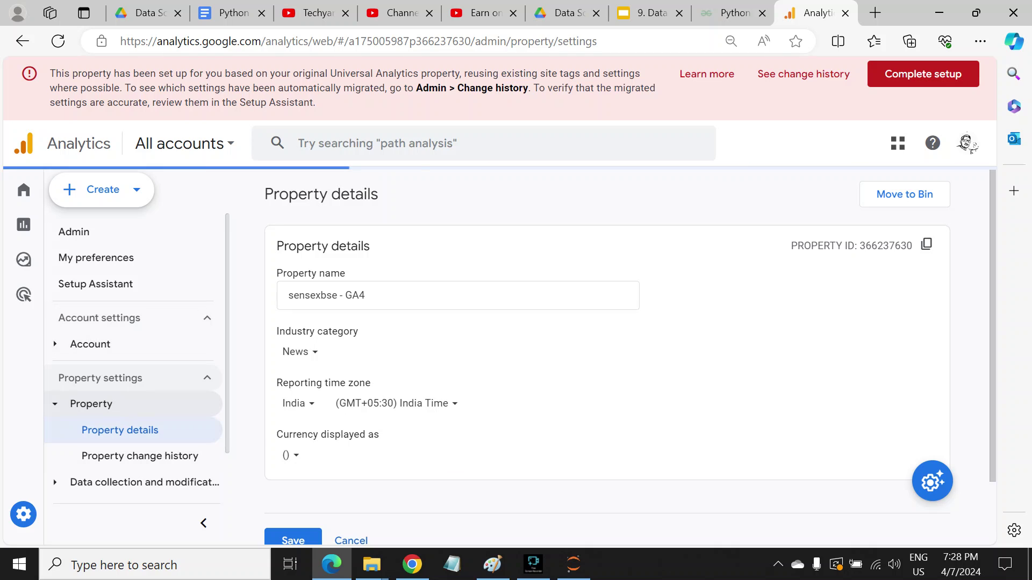
pyautogui.scroll(-1, 400, 327)
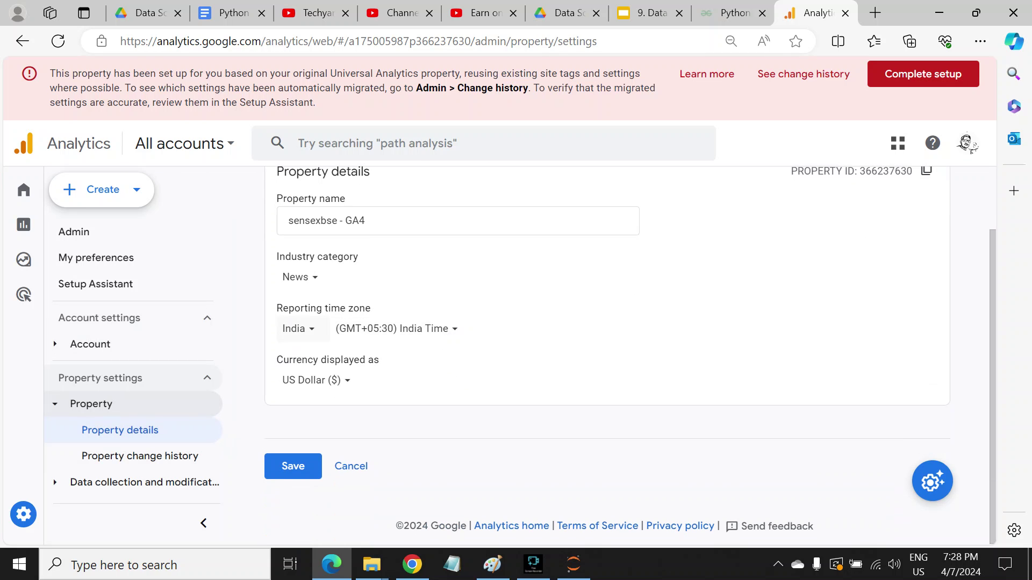